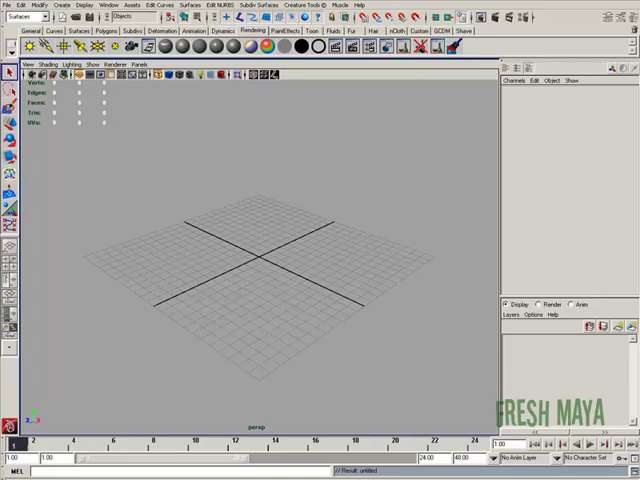
# Step: Switch the empty scene from the perspective view to the four-view layout
pyautogui.press('space')
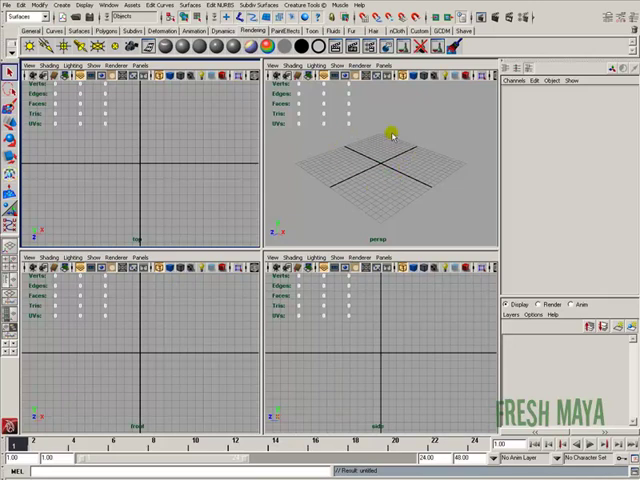
# Step: Maximize and pan the front view, then start a CV curve with points on the Y axis
pyautogui.press('space')
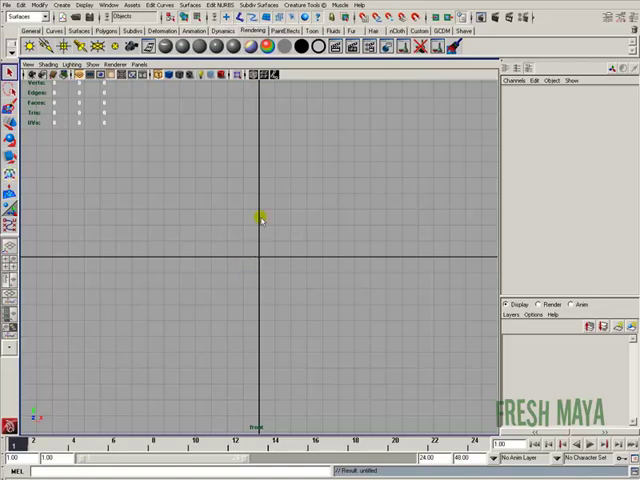
pyautogui.keyDown('alt'); pyautogui.moveTo(259, 219); pyautogui.dragTo(263, 241, button='middle'); pyautogui.keyUp('alt')
pyautogui.click(60, 5)
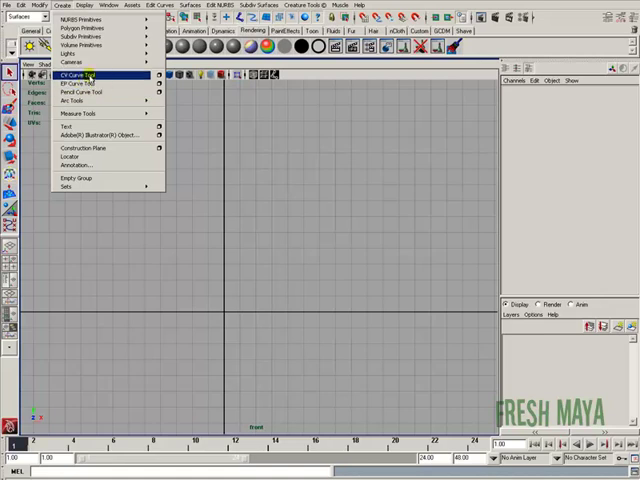
pyautogui.click(88, 76)
pyautogui.scroll(2, 263, 166)
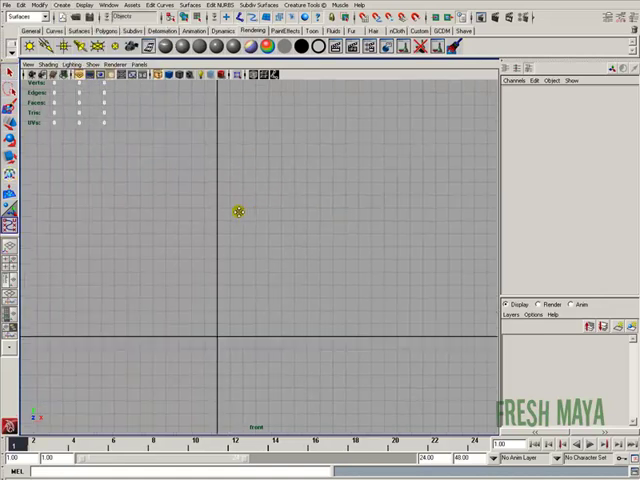
pyautogui.scroll(1, 225, 212)
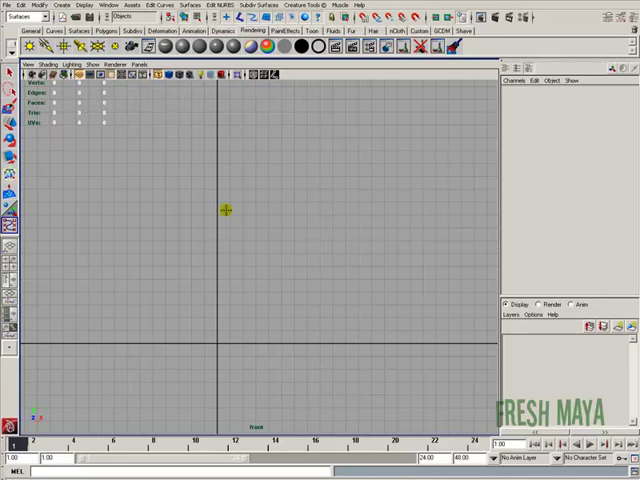
pyautogui.click(229, 135)
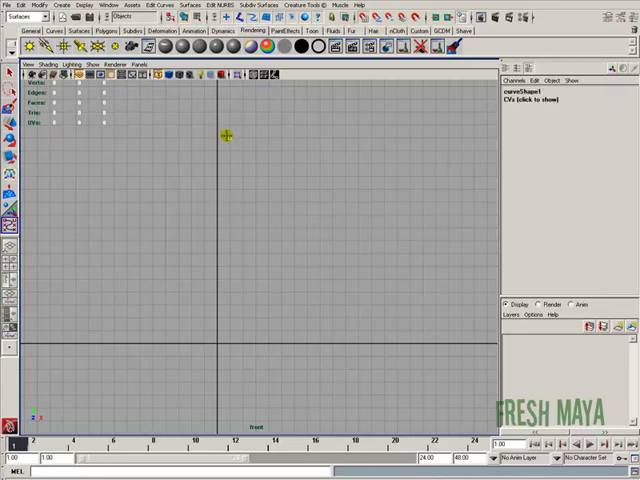
pyautogui.click(216, 241)
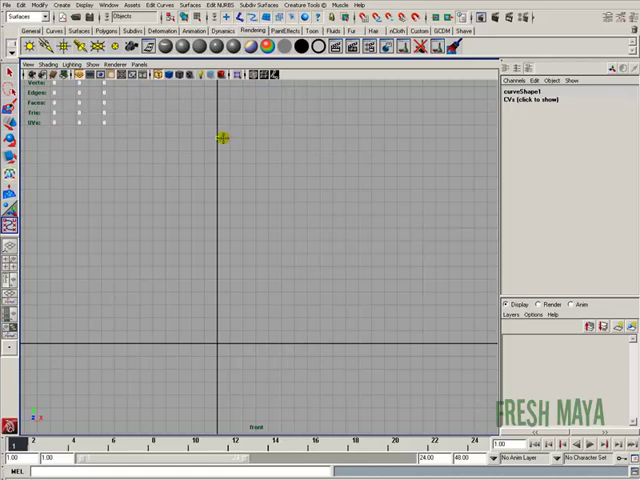
# Step: Place profile CVs from the axis up to the rim, dragging points to reshape it
pyautogui.click(220, 227)
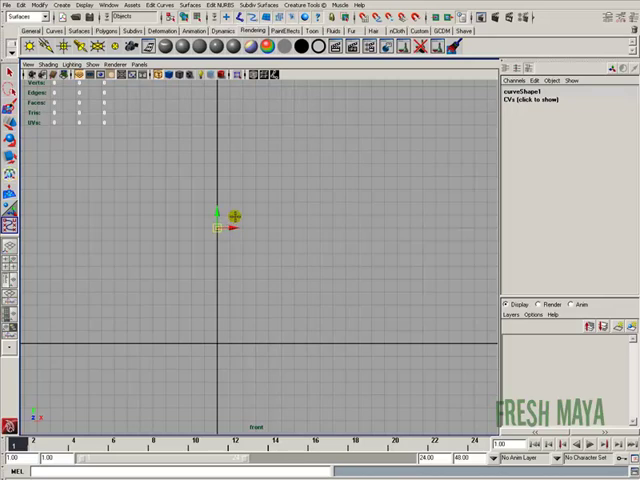
pyautogui.click(245, 216)
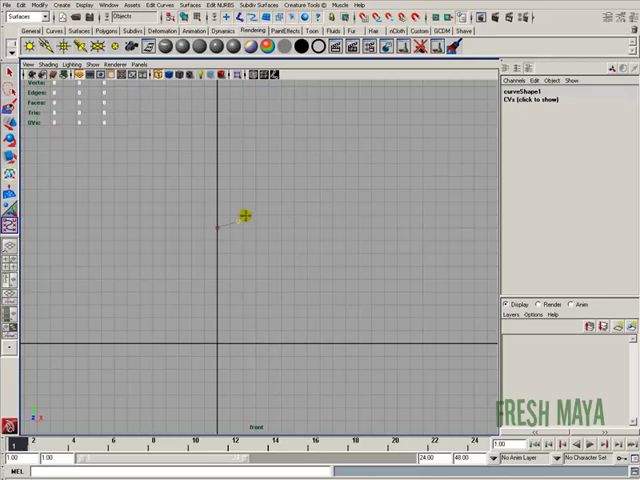
pyautogui.click(257, 174)
pyautogui.click(257, 149)
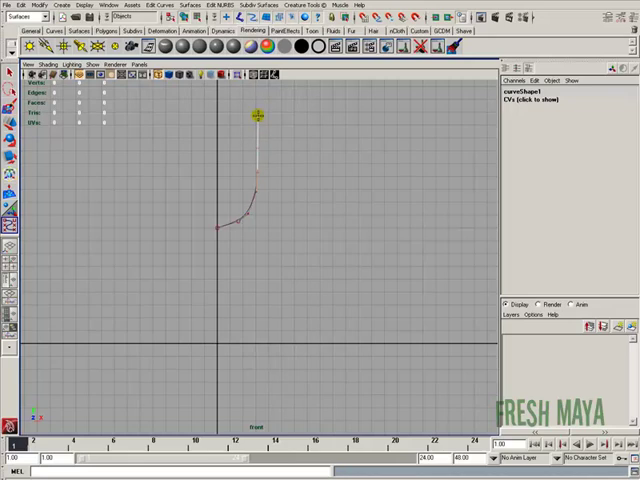
pyautogui.click(266, 97)
pyautogui.moveTo(268, 99); pyautogui.dragTo(265, 106)
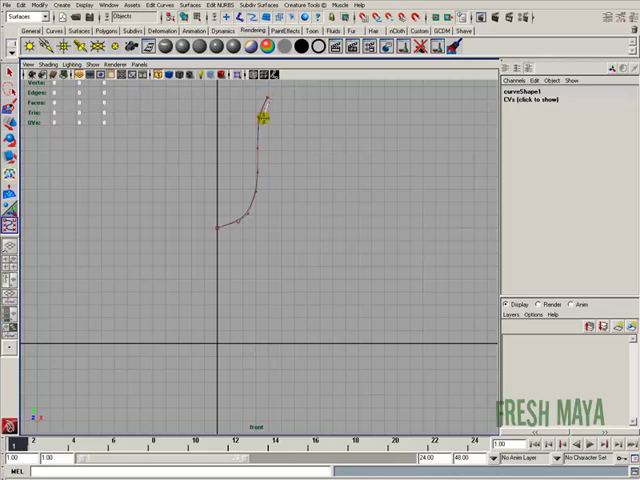
pyautogui.moveTo(260, 138)
pyautogui.mouseDown()
pyautogui.moveTo(263, 172)
pyautogui.moveTo(223, 272)
pyautogui.moveTo(293, 343)
pyautogui.mouseUp()
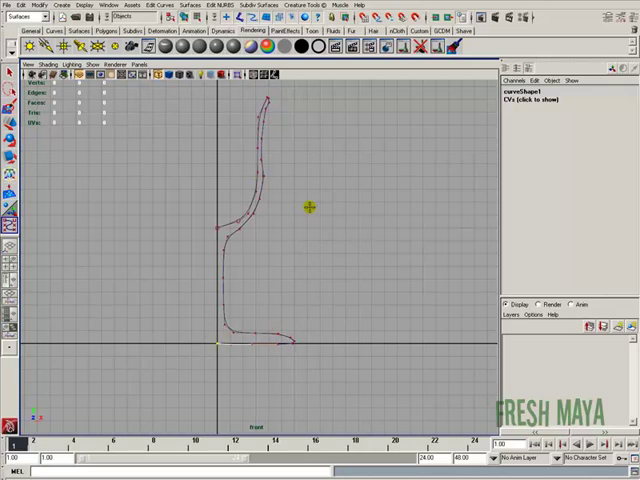
# Step: Finish the profile curve, maximize the perspective view, and reselect the curve
pyautogui.press('Return')
pyautogui.press('space')
pyautogui.press('space')
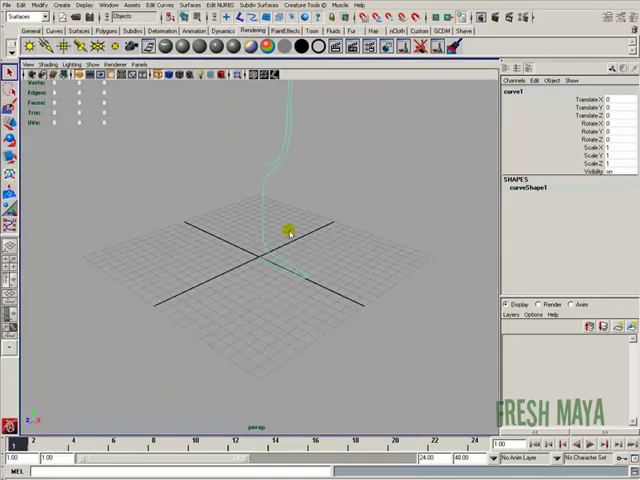
pyautogui.keyDown('alt'); pyautogui.moveTo(288, 232); pyautogui.dragTo(242, 218); pyautogui.keyUp('alt')
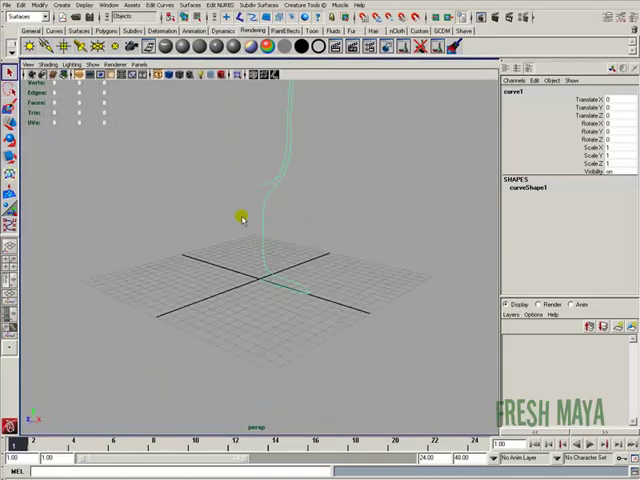
pyautogui.click(284, 181)
pyautogui.moveTo(312, 169)
pyautogui.keyDown('alt'); pyautogui.mouseDown()
pyautogui.moveTo(328, 232)
pyautogui.moveTo(186, 187)
pyautogui.moveTo(100, 150)
pyautogui.mouseUp(); pyautogui.keyUp('alt')
# Step: Revolve the curve into a goblet surface and display it smooth-shaded
pyautogui.click(192, 6)
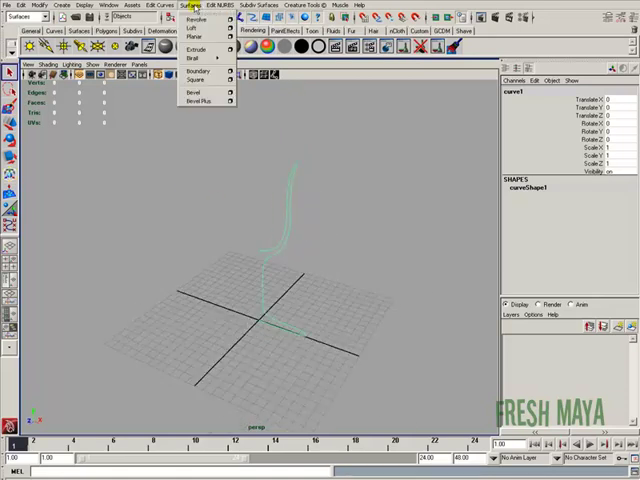
pyautogui.click(202, 22)
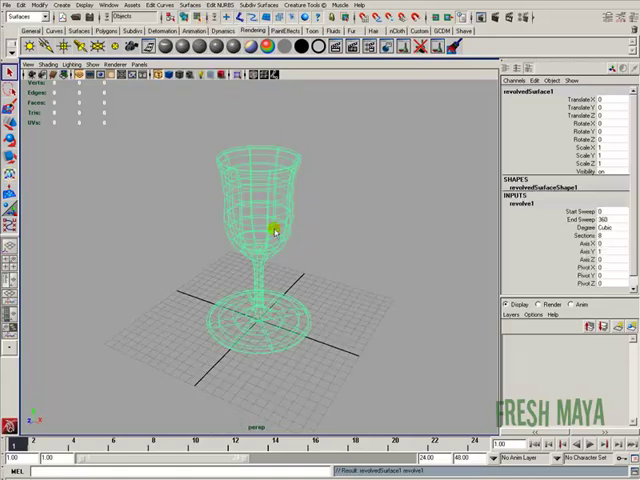
pyautogui.press('5')
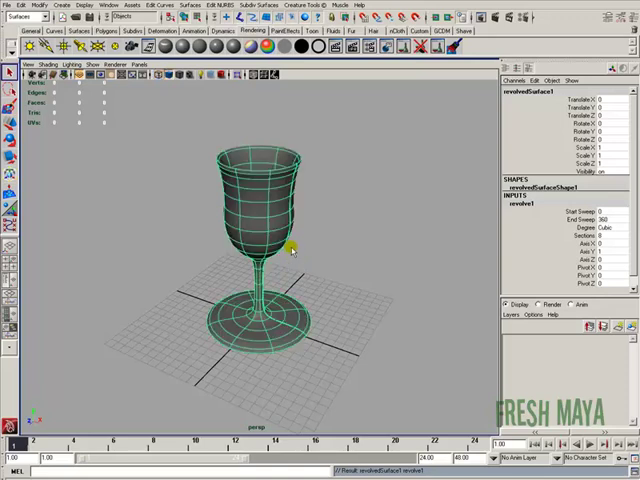
pyautogui.click(307, 242)
pyautogui.keyDown('alt'); pyautogui.moveTo(320, 227); pyautogui.dragTo(211, 239); pyautogui.keyUp('alt')
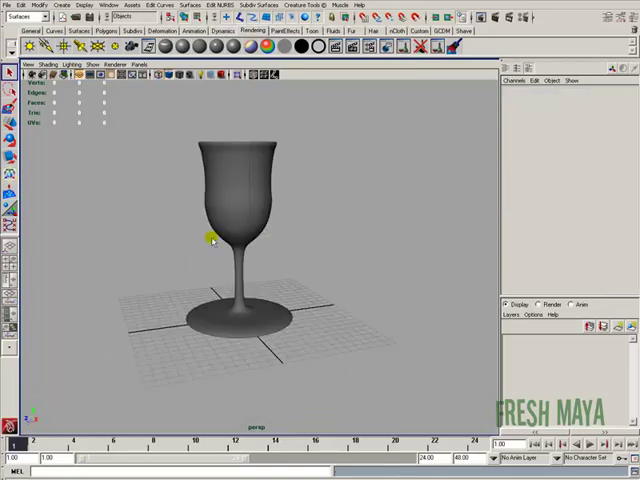
pyautogui.moveTo(211, 239)
pyautogui.keyDown('alt'); pyautogui.mouseDown(button='right')
pyautogui.moveTo(246, 246)
pyautogui.moveTo(167, 268)
pyautogui.moveTo(251, 267)
pyautogui.mouseUp(button='right'); pyautogui.keyUp('alt')
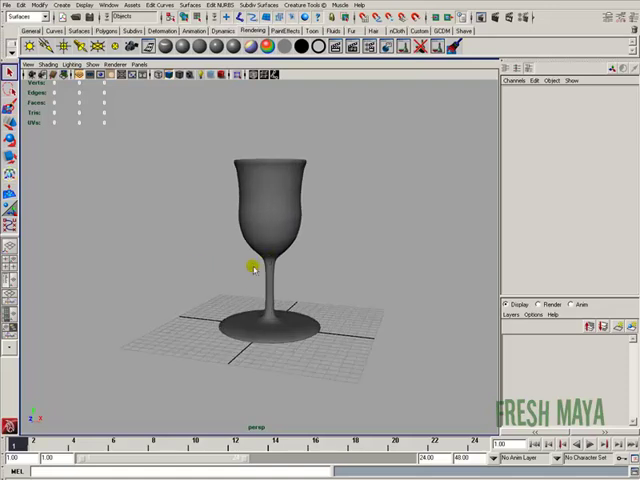
pyautogui.moveTo(251, 267)
pyautogui.keyDown('alt'); pyautogui.mouseDown()
pyautogui.moveTo(263, 250)
pyautogui.moveTo(216, 306)
pyautogui.moveTo(273, 214)
pyautogui.moveTo(193, 263)
pyautogui.moveTo(219, 227)
pyautogui.moveTo(213, 247)
pyautogui.moveTo(161, 266)
pyautogui.moveTo(243, 258)
pyautogui.mouseUp(); pyautogui.keyUp('alt')
# Step: Select the goblet, open Window > Outliner, and pick curve1 from its list
pyautogui.click(264, 229)
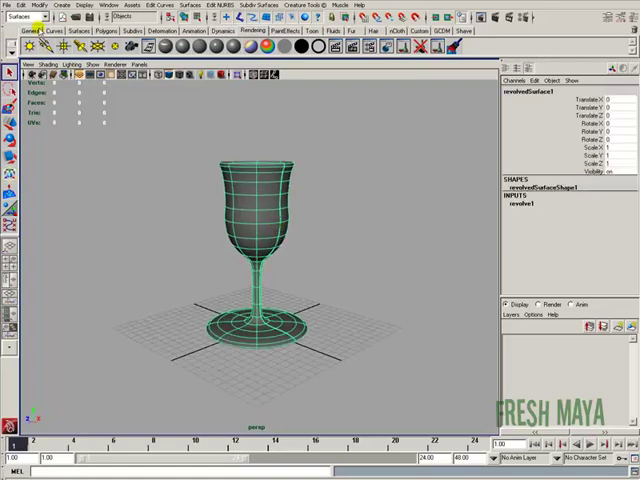
pyautogui.click(109, 5)
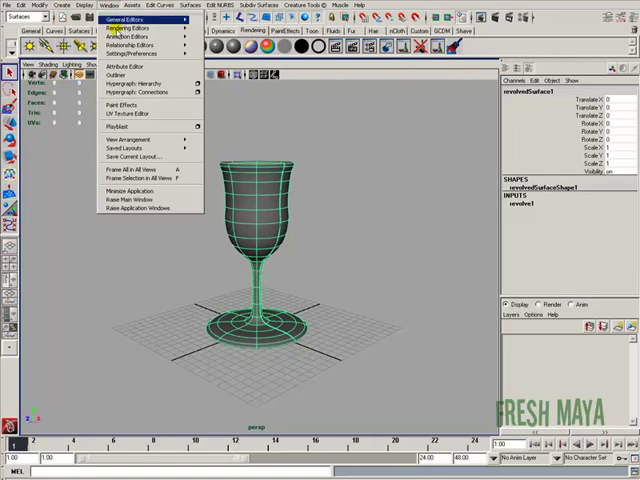
pyautogui.click(116, 75)
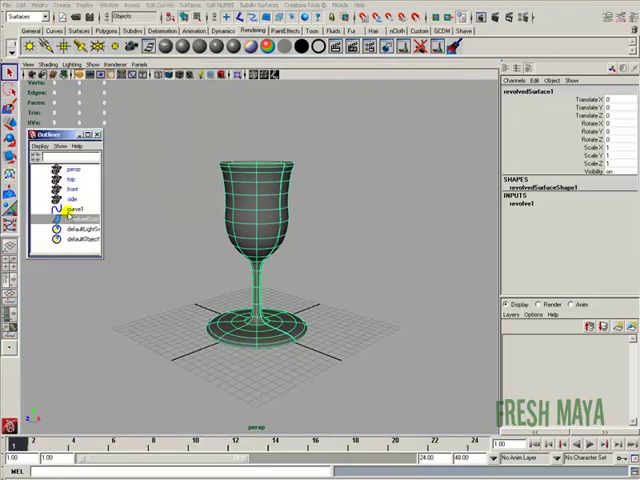
pyautogui.click(73, 209)
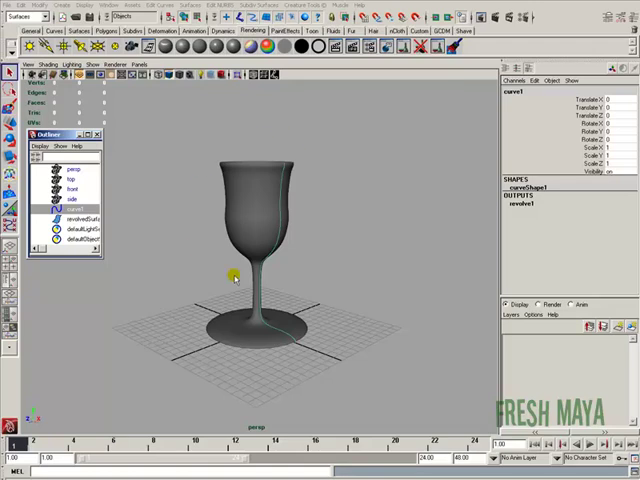
pyautogui.click(351, 191)
pyautogui.scroll(3, 363, 186)
pyautogui.scroll(2, 326, 222)
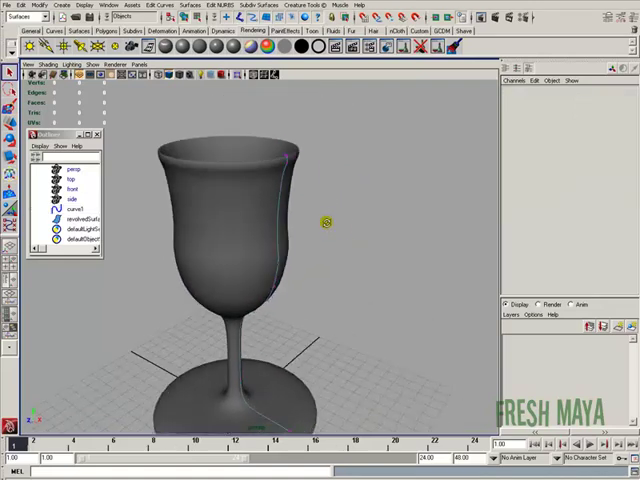
pyautogui.keyDown('alt'); pyautogui.moveTo(326, 222); pyautogui.dragTo(268, 145); pyautogui.keyUp('alt')
# Step: In the front view, select the profile curve and try widening its points, then undo
pyautogui.press('space')
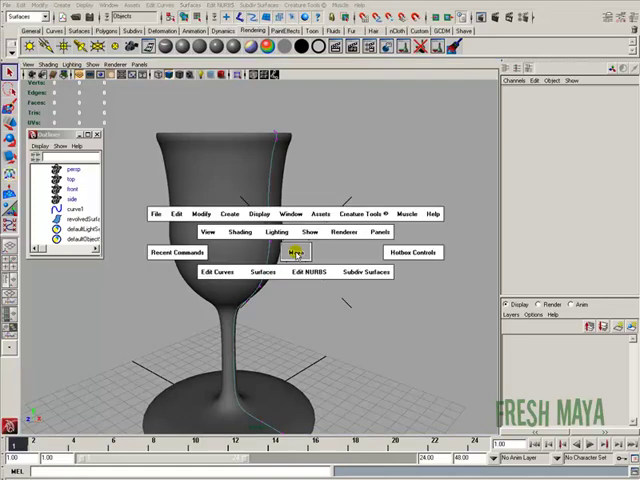
pyautogui.press('space')
pyautogui.keyDown('alt'); pyautogui.moveTo(186, 317); pyautogui.dragTo(190, 362, button='middle'); pyautogui.keyUp('alt')
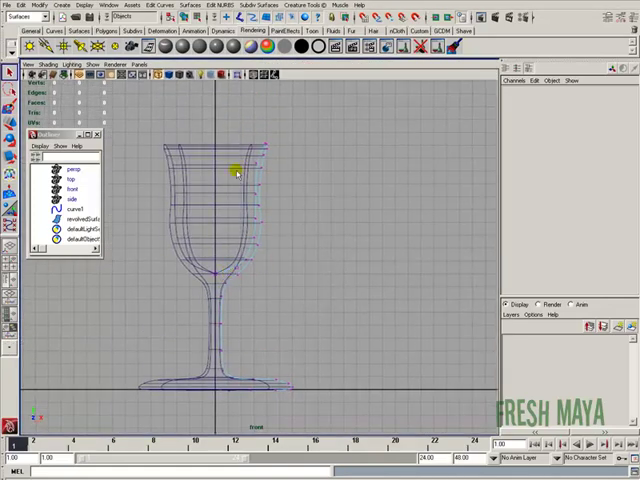
pyautogui.click(278, 210)
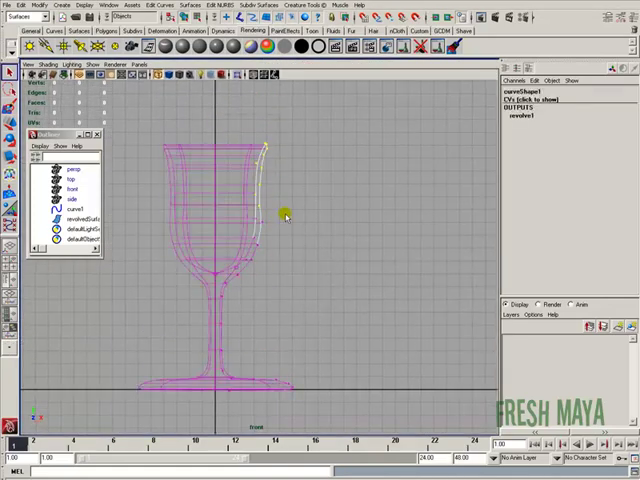
pyautogui.press('w')
pyautogui.moveTo(288, 173); pyautogui.dragTo(212, 121)
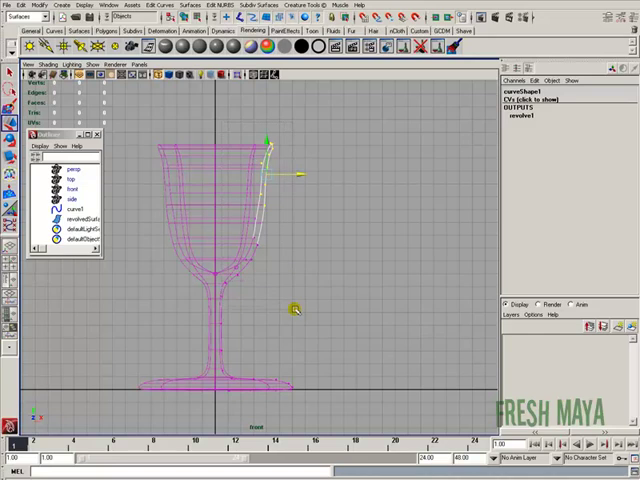
pyautogui.moveTo(285, 135); pyautogui.dragTo(245, 305)
pyautogui.moveTo(280, 217); pyautogui.dragTo(304, 221)
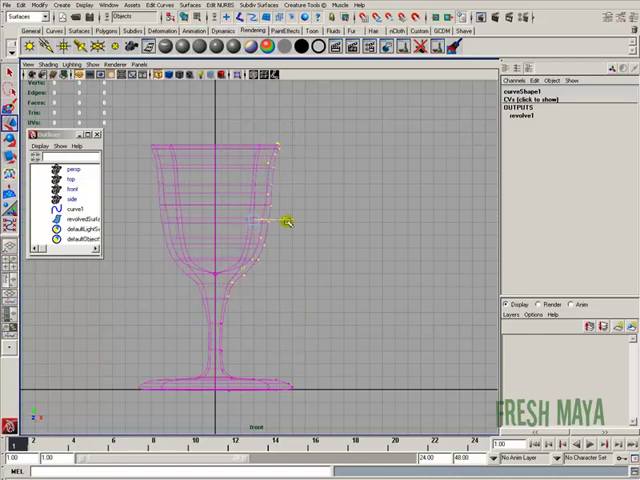
pyautogui.press('z')
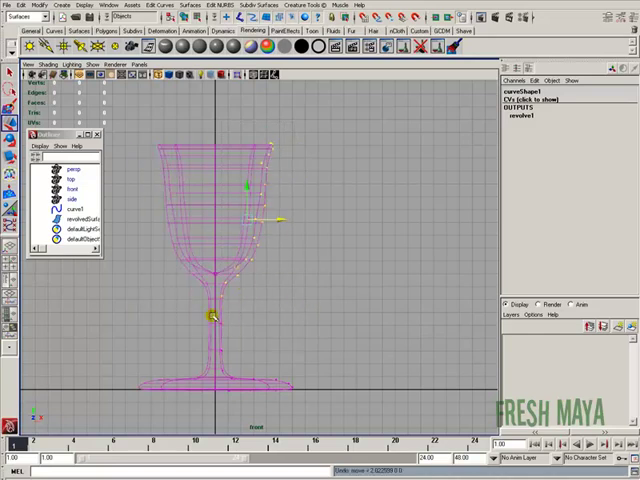
# Step: Push the upper and base points outward into a wide cup and reshape the base flare
pyautogui.moveTo(257, 374); pyautogui.dragTo(276, 304)
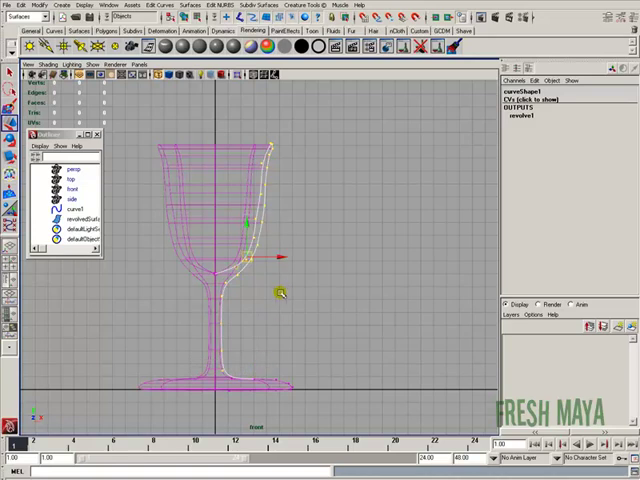
pyautogui.keyDown('shift'); pyautogui.moveTo(226, 432); pyautogui.dragTo(241, 404); pyautogui.keyUp('shift')
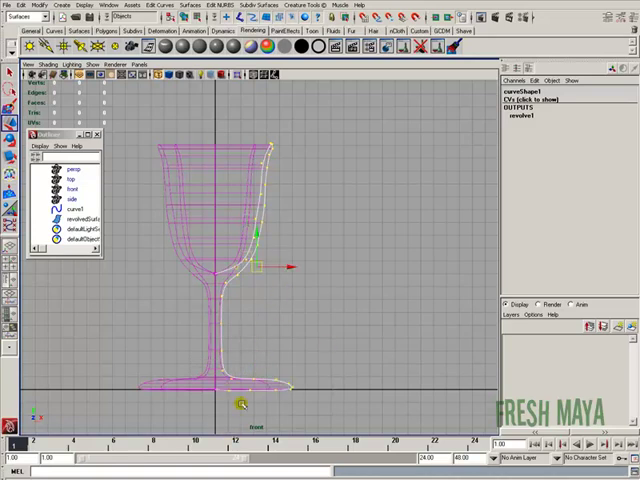
pyautogui.moveTo(287, 265)
pyautogui.mouseDown()
pyautogui.moveTo(405, 268)
pyautogui.moveTo(355, 267)
pyautogui.mouseUp()
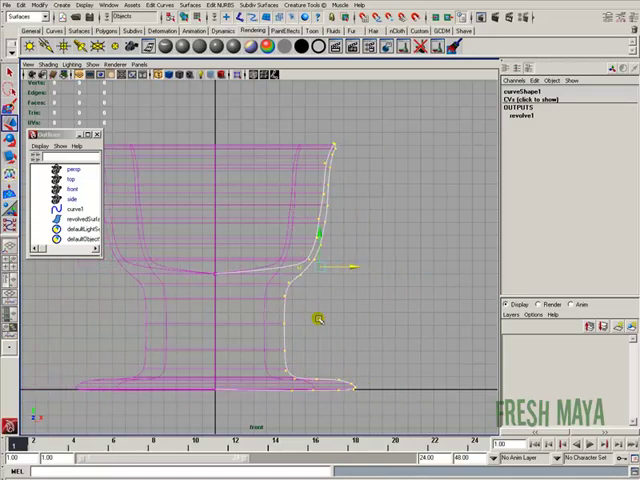
pyautogui.moveTo(199, 419); pyautogui.dragTo(304, 367)
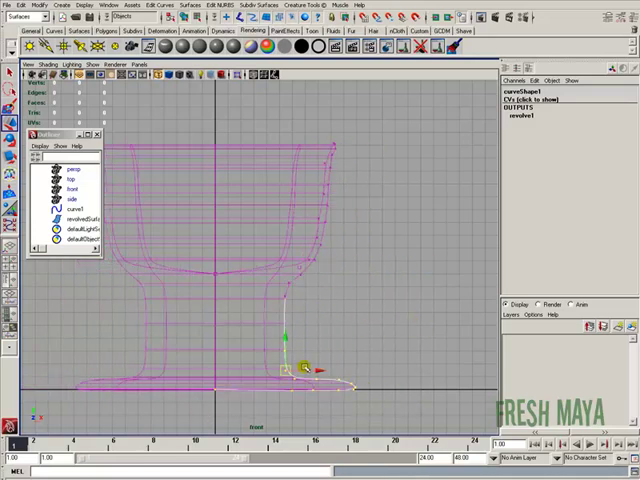
pyautogui.moveTo(304, 331); pyautogui.dragTo(306, 331, button='middle')
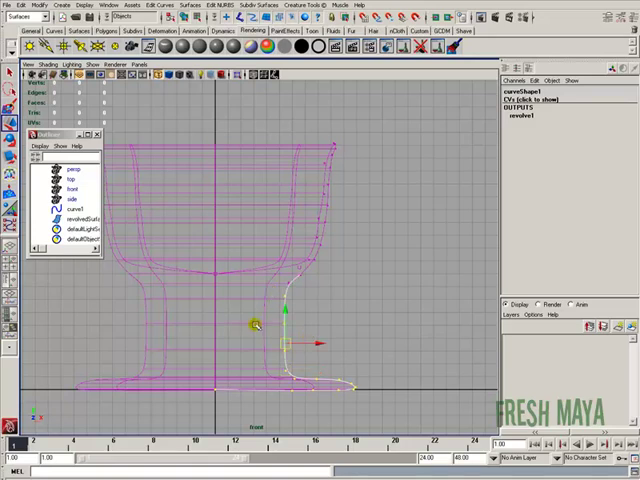
pyautogui.moveTo(306, 358); pyautogui.dragTo(258, 312)
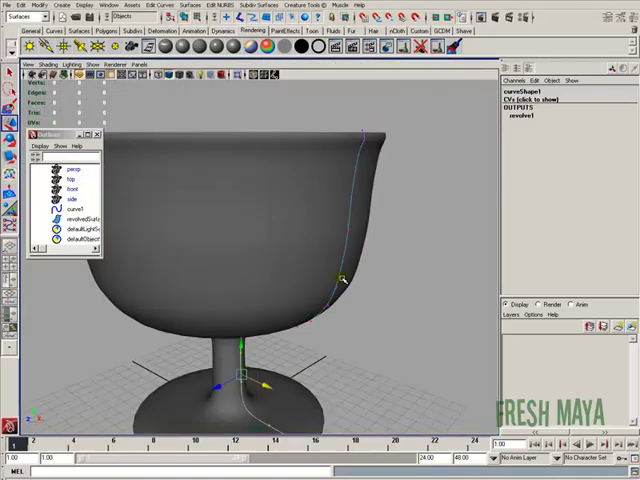
pyautogui.keyDown('alt'); pyautogui.moveTo(343, 279); pyautogui.dragTo(169, 289, button='right'); pyautogui.keyUp('alt')
pyautogui.moveTo(169, 289)
pyautogui.keyDown('alt'); pyautogui.mouseDown()
pyautogui.moveTo(181, 307)
pyautogui.moveTo(229, 296)
pyautogui.mouseUp(); pyautogui.keyUp('alt')
pyautogui.press('F8')
pyautogui.press('F8')
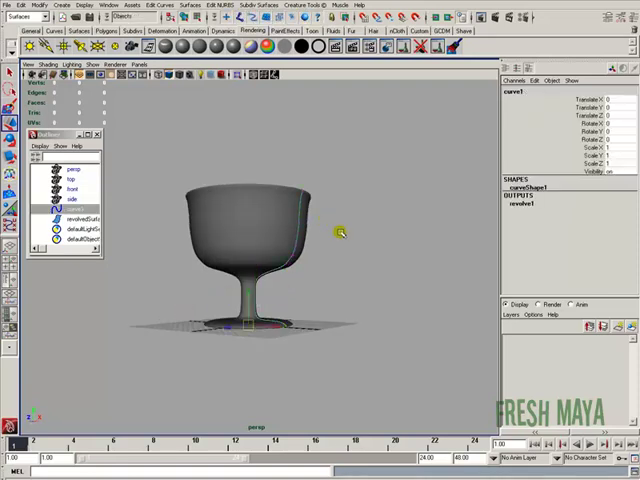
pyautogui.click(355, 247)
pyautogui.keyDown('alt'); pyautogui.moveTo(371, 261); pyautogui.dragTo(246, 276, button='right'); pyautogui.keyUp('alt')
pyautogui.moveTo(246, 276)
pyautogui.keyDown('alt'); pyautogui.mouseDown()
pyautogui.moveTo(230, 287)
pyautogui.moveTo(164, 301)
pyautogui.mouseUp(); pyautogui.keyUp('alt')
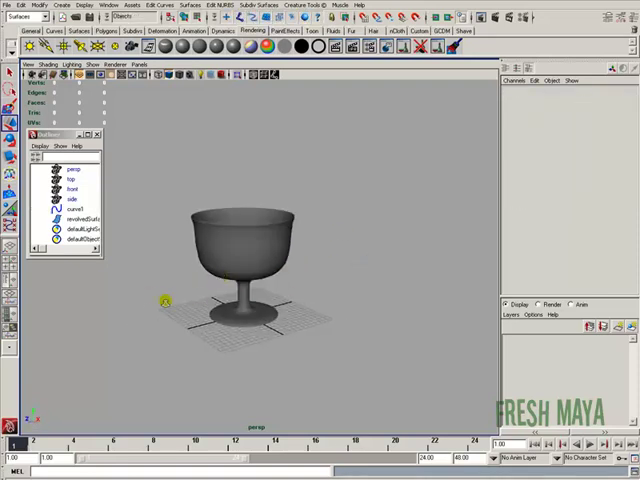
pyautogui.keyDown('alt'); pyautogui.moveTo(164, 301); pyautogui.dragTo(284, 294, button='right'); pyautogui.keyUp('alt')
pyautogui.moveTo(284, 294)
pyautogui.keyDown('alt'); pyautogui.mouseDown()
pyautogui.moveTo(233, 306)
pyautogui.moveTo(100, 188)
pyautogui.mouseUp(); pyautogui.keyUp('alt')
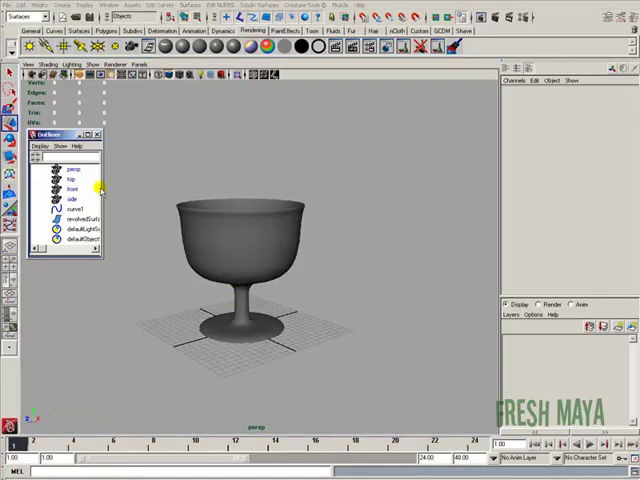
pyautogui.click(211, 233)
pyautogui.moveTo(211, 233)
pyautogui.keyDown('alt'); pyautogui.mouseDown()
pyautogui.moveTo(266, 233)
pyautogui.moveTo(228, 224)
pyautogui.moveTo(231, 243)
pyautogui.mouseUp(); pyautogui.keyUp('alt')
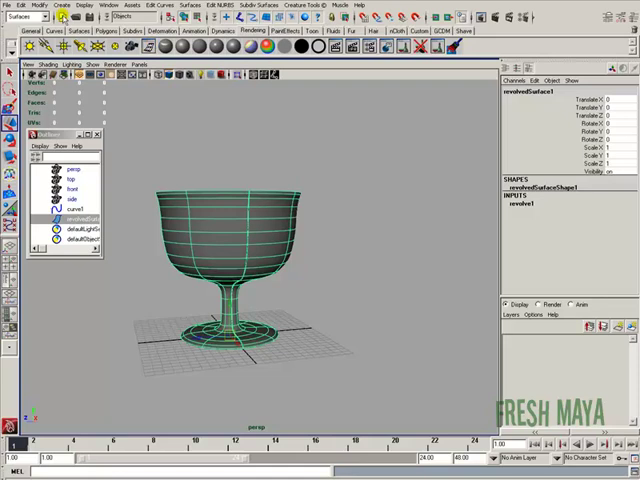
# Step: Select curve1 and drag it outward along X to about 22, forming a broad bowl
pyautogui.click(75, 209)
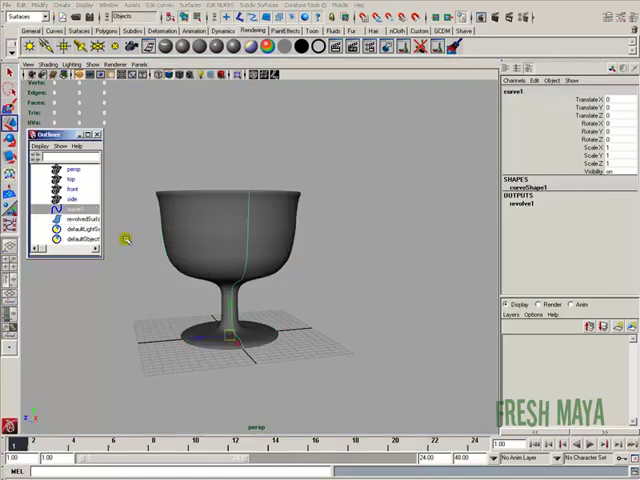
pyautogui.scroll(-3, 204, 233)
pyautogui.keyDown('alt'); pyautogui.moveTo(204, 233); pyautogui.dragTo(290, 314); pyautogui.keyUp('alt')
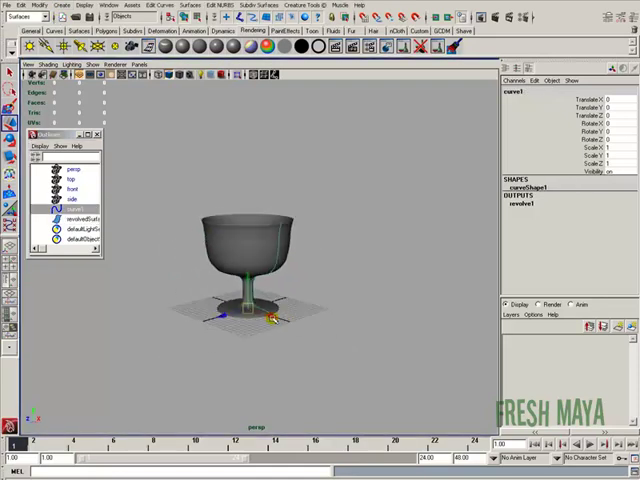
pyautogui.keyDown('alt'); pyautogui.moveTo(272, 318); pyautogui.dragTo(256, 229, button='right'); pyautogui.keyUp('alt')
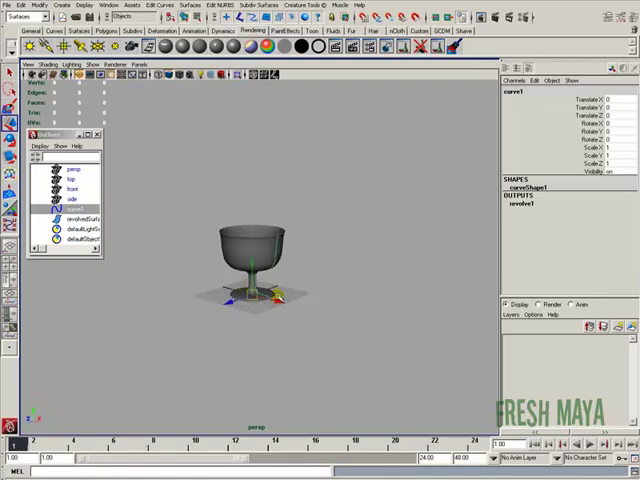
pyautogui.moveTo(278, 298)
pyautogui.mouseDown()
pyautogui.moveTo(347, 314)
pyautogui.moveTo(300, 279)
pyautogui.mouseUp()
pyautogui.keyDown('alt'); pyautogui.moveTo(301, 274); pyautogui.dragTo(230, 282, button='right'); pyautogui.keyUp('alt')
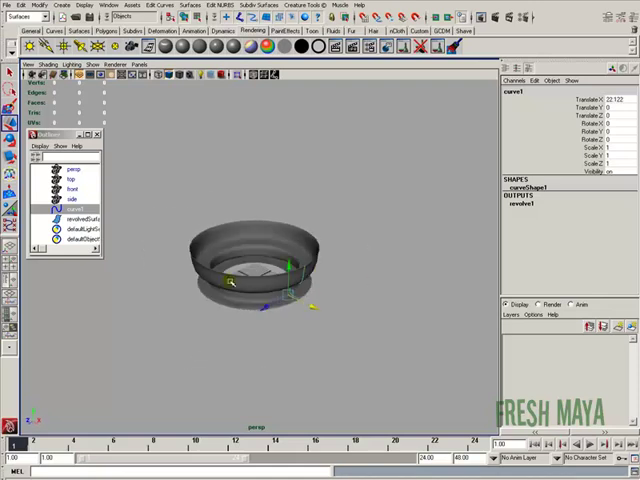
pyautogui.keyDown('alt'); pyautogui.moveTo(230, 282); pyautogui.dragTo(236, 266); pyautogui.keyUp('alt')
pyautogui.keyDown('alt'); pyautogui.moveTo(236, 266); pyautogui.dragTo(301, 271, button='right'); pyautogui.keyUp('alt')
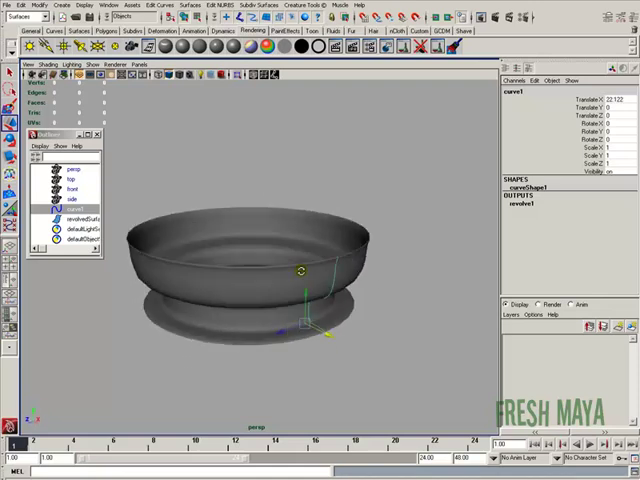
pyautogui.moveTo(301, 271)
pyautogui.keyDown('alt'); pyautogui.mouseDown()
pyautogui.moveTo(331, 314)
pyautogui.moveTo(321, 314)
pyautogui.mouseUp(); pyautogui.keyUp('alt')
# Step: Delete revolvedSurface1's construction history with Edit > Delete by Type > History
pyautogui.click(229, 181)
pyautogui.click(228, 255)
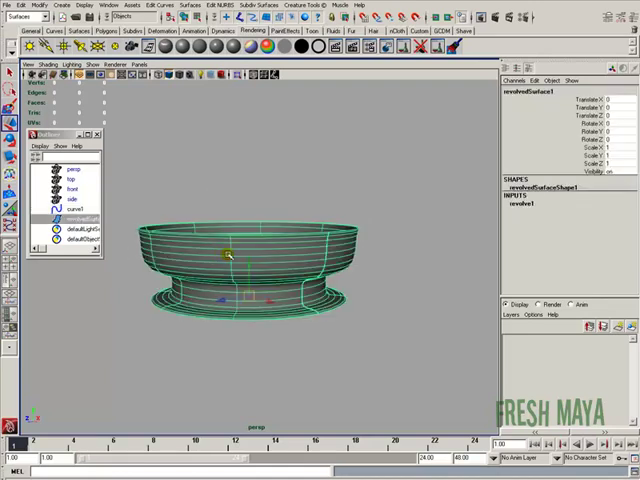
pyautogui.click(21, 5)
pyautogui.moveTo(44, 109)
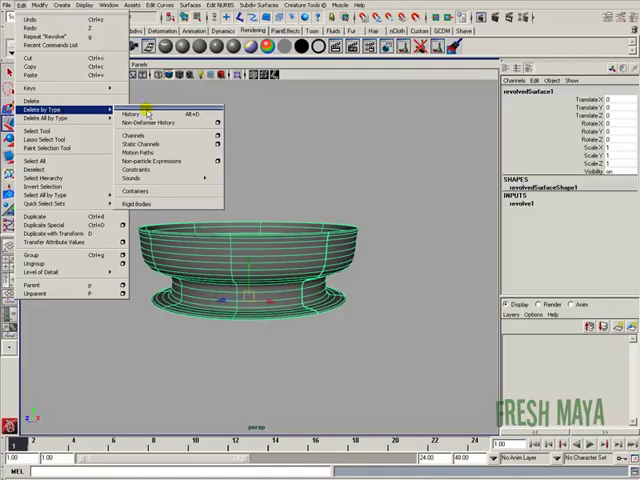
pyautogui.click(148, 115)
pyautogui.click(219, 196)
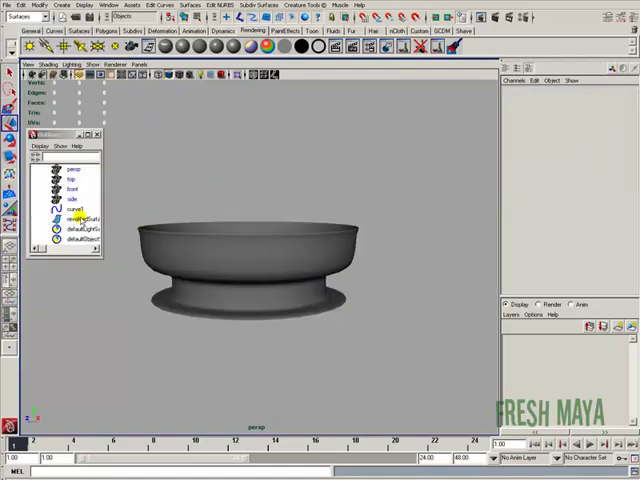
# Step: Move curve1 away to confirm the bowl no longer follows it
pyautogui.click(74, 208)
pyautogui.moveTo(194, 223)
pyautogui.keyDown('alt'); pyautogui.mouseDown()
pyautogui.moveTo(289, 296)
pyautogui.moveTo(401, 327)
pyautogui.moveTo(324, 313)
pyautogui.moveTo(364, 324)
pyautogui.moveTo(302, 300)
pyautogui.moveTo(354, 309)
pyautogui.moveTo(363, 303)
pyautogui.mouseUp(); pyautogui.keyUp('alt')
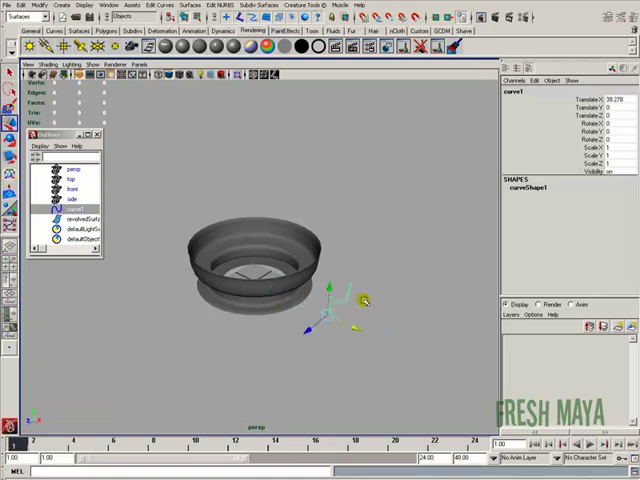
pyautogui.click(364, 300)
pyautogui.keyDown('alt'); pyautogui.moveTo(326, 301); pyautogui.dragTo(284, 309, button='right'); pyautogui.keyUp('alt')
pyautogui.moveTo(284, 309)
pyautogui.keyDown('alt'); pyautogui.mouseDown()
pyautogui.moveTo(229, 301)
pyautogui.moveTo(329, 266)
pyautogui.mouseUp(); pyautogui.keyUp('alt')
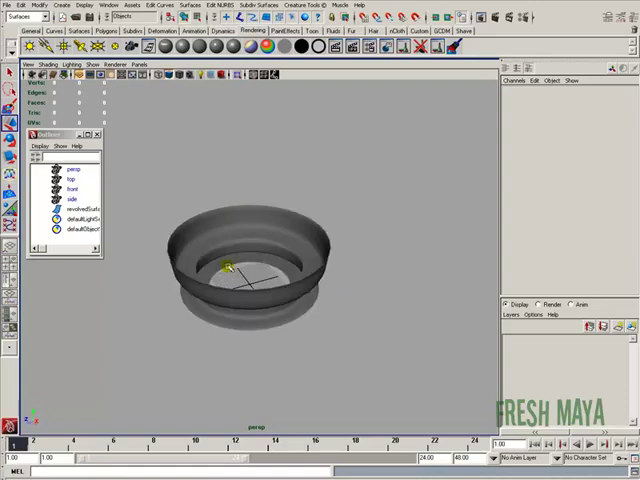
# Step: Delete the bowl surface revolvedSurface1, keeping and selecting the profile curve1
pyautogui.press('Return')
pyautogui.keyDown('alt'); pyautogui.moveTo(252, 326); pyautogui.dragTo(243, 310); pyautogui.keyUp('alt')
pyautogui.click(243, 303)
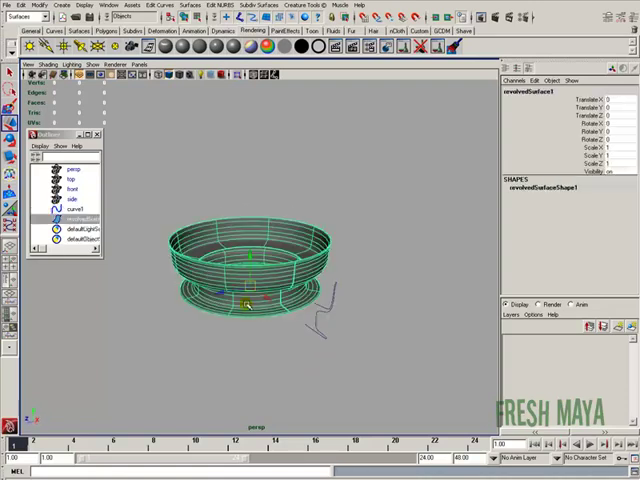
pyautogui.click(288, 308)
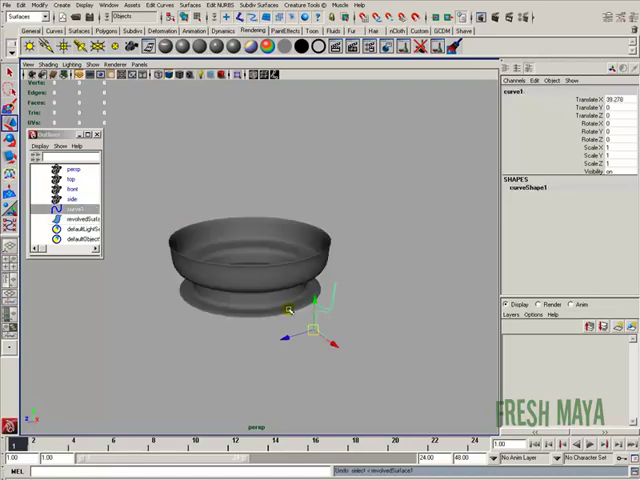
pyautogui.hotkey('ctrl', 'h')
pyautogui.click(186, 288)
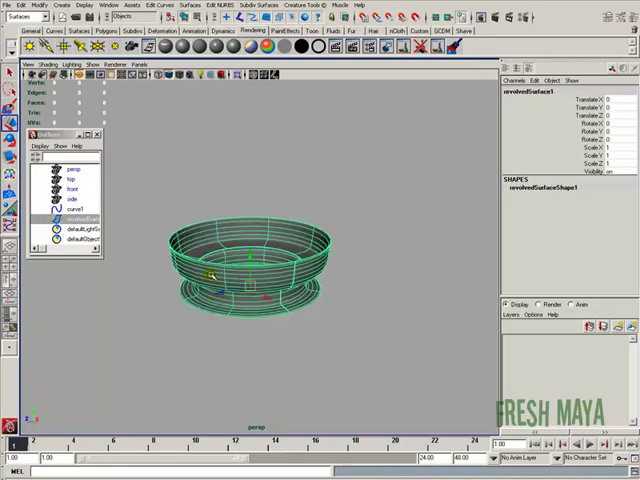
pyautogui.press('Delete')
pyautogui.click(293, 279)
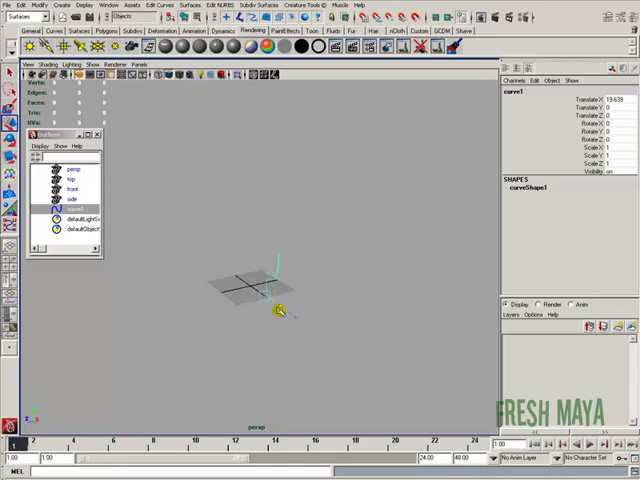
# Step: Close the Outliner and orbit the perspective view to frame curve1
pyautogui.moveTo(280, 310); pyautogui.dragTo(199, 296)
pyautogui.keyDown('alt'); pyautogui.moveTo(199, 296); pyautogui.dragTo(272, 302, button='right'); pyautogui.keyUp('alt')
pyautogui.keyDown('alt'); pyautogui.moveTo(272, 302); pyautogui.dragTo(105, 148); pyautogui.keyUp('alt')
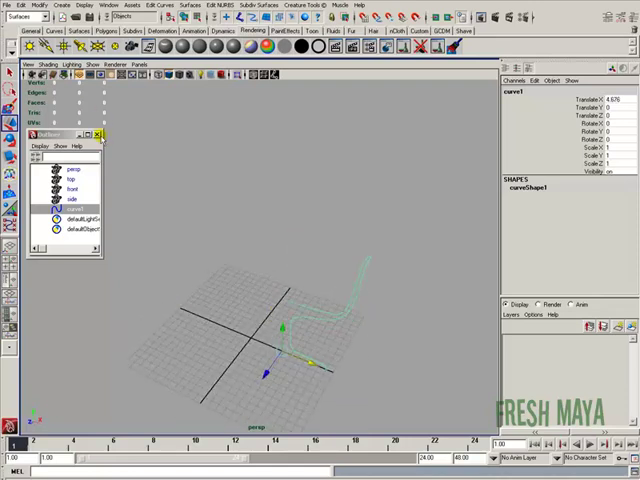
pyautogui.click(97, 134)
pyautogui.moveTo(290, 251)
pyautogui.keyDown('alt'); pyautogui.mouseDown()
pyautogui.moveTo(183, 229)
pyautogui.moveTo(246, 286)
pyautogui.moveTo(237, 301)
pyautogui.moveTo(220, 302)
pyautogui.mouseUp(); pyautogui.keyUp('alt')
pyautogui.keyDown('alt'); pyautogui.moveTo(220, 302); pyautogui.dragTo(313, 211); pyautogui.keyUp('alt')
pyautogui.keyDown('alt'); pyautogui.moveTo(313, 211); pyautogui.dragTo(237, 221, button='right'); pyautogui.keyUp('alt')
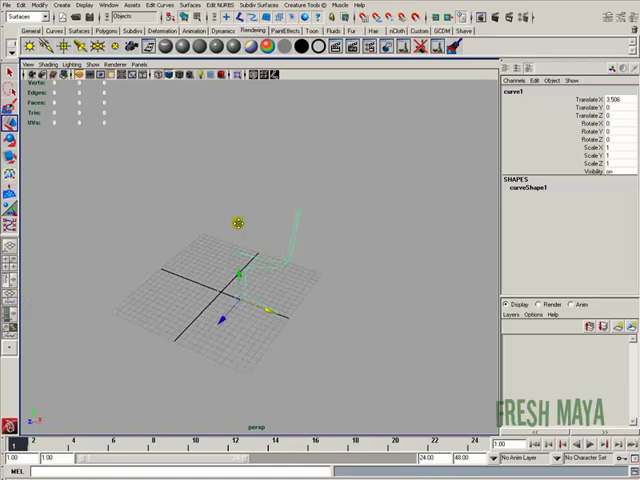
# Step: Open Revolve Options for curve1, move the dialog aside, and set the axis to X
pyautogui.click(191, 6)
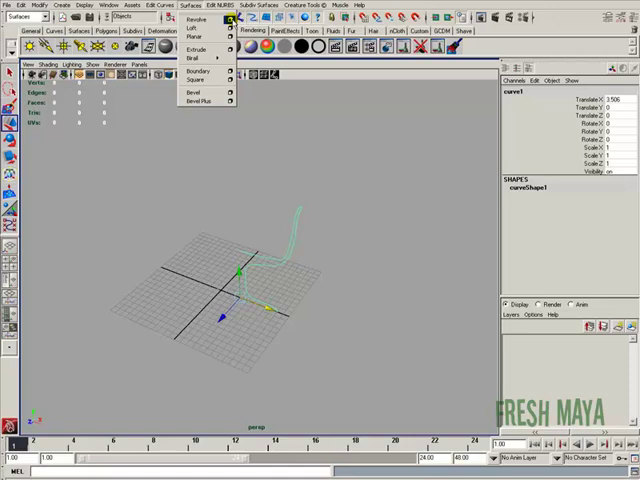
pyautogui.click(229, 19)
pyautogui.moveTo(379, 107); pyautogui.dragTo(428, 74)
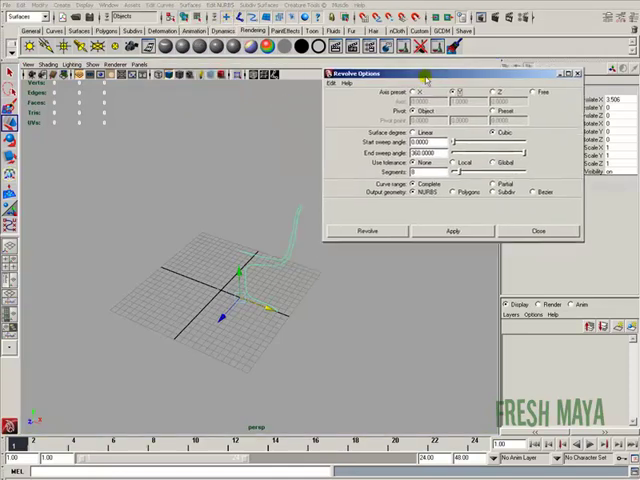
pyautogui.keyDown('alt'); pyautogui.moveTo(126, 193); pyautogui.dragTo(189, 193, button='right'); pyautogui.keyUp('alt')
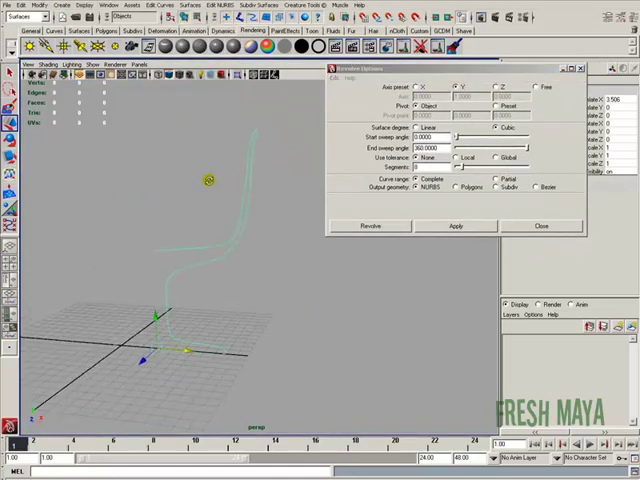
pyautogui.keyDown('alt'); pyautogui.moveTo(189, 193); pyautogui.dragTo(318, 176, button='middle'); pyautogui.keyUp('alt')
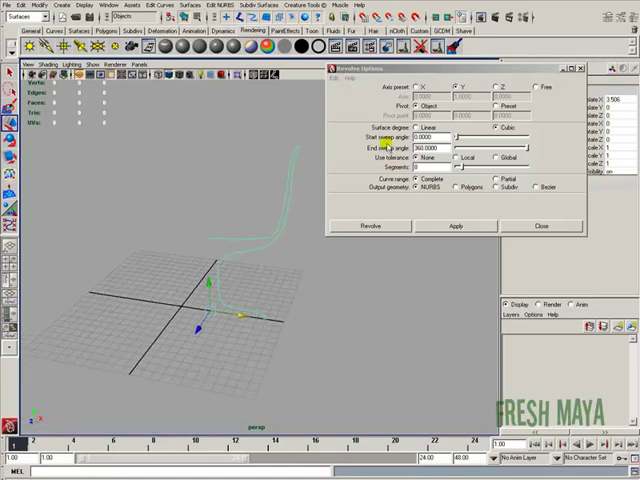
pyautogui.moveTo(455, 138); pyautogui.dragTo(445, 137)
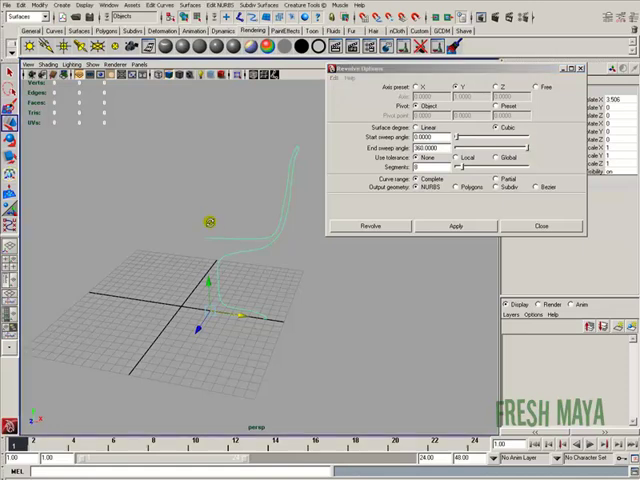
pyautogui.moveTo(210, 221)
pyautogui.keyDown('alt'); pyautogui.mouseDown()
pyautogui.moveTo(255, 280)
pyautogui.moveTo(236, 226)
pyautogui.mouseUp(); pyautogui.keyUp('alt')
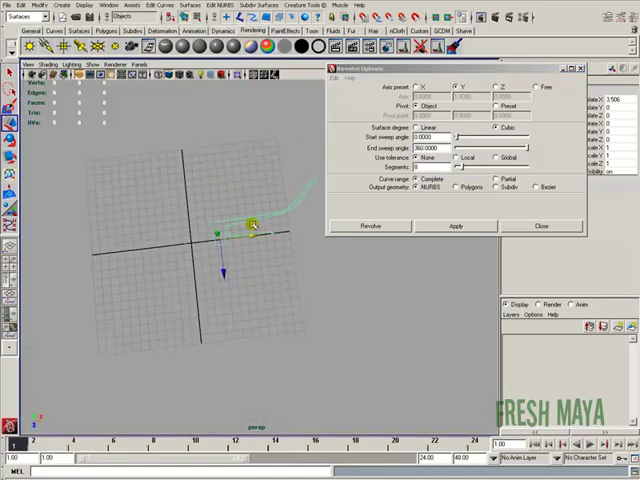
pyautogui.keyDown('alt'); pyautogui.moveTo(253, 225); pyautogui.dragTo(224, 219); pyautogui.keyUp('alt')
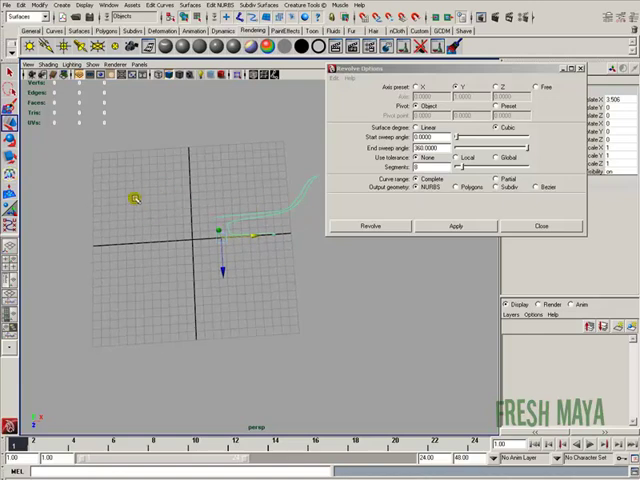
pyautogui.moveTo(134, 198)
pyautogui.keyDown('alt'); pyautogui.mouseDown()
pyautogui.moveTo(182, 233)
pyautogui.moveTo(197, 199)
pyautogui.moveTo(201, 263)
pyautogui.moveTo(199, 246)
pyautogui.mouseUp(); pyautogui.keyUp('alt')
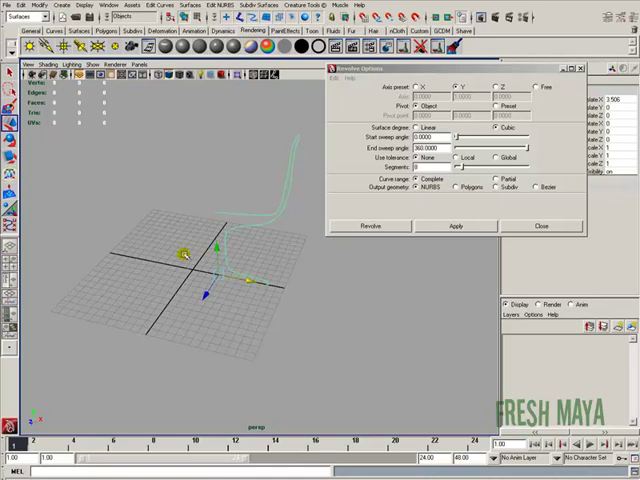
pyautogui.click(456, 87)
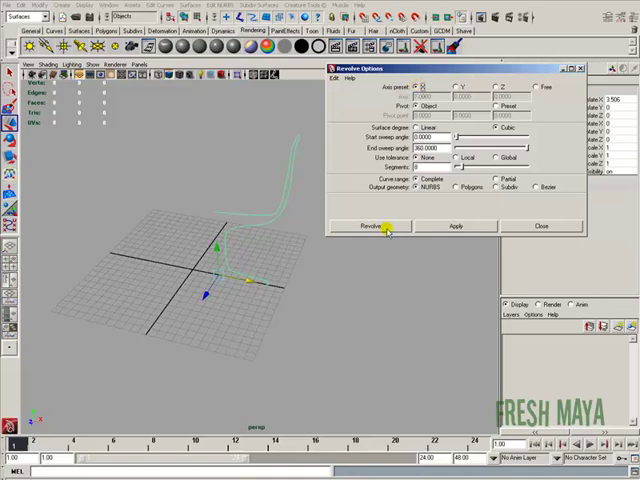
pyautogui.click(446, 228)
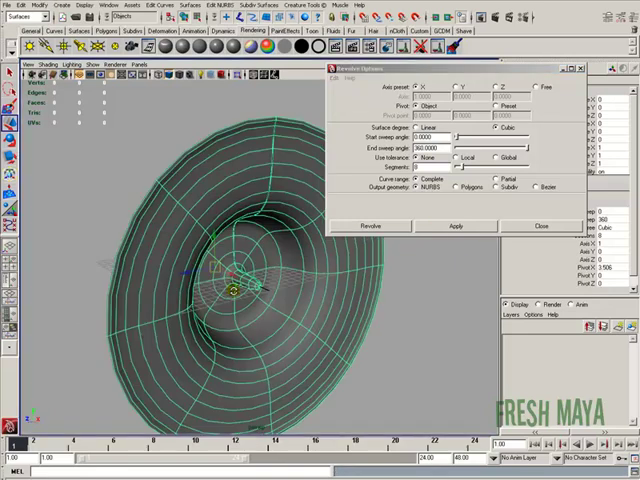
pyautogui.moveTo(229, 293)
pyautogui.keyDown('alt'); pyautogui.mouseDown()
pyautogui.moveTo(213, 303)
pyautogui.moveTo(216, 258)
pyautogui.moveTo(349, 294)
pyautogui.moveTo(149, 260)
pyautogui.moveTo(154, 210)
pyautogui.moveTo(190, 291)
pyautogui.moveTo(305, 288)
pyautogui.moveTo(236, 292)
pyautogui.mouseUp(); pyautogui.keyUp('alt')
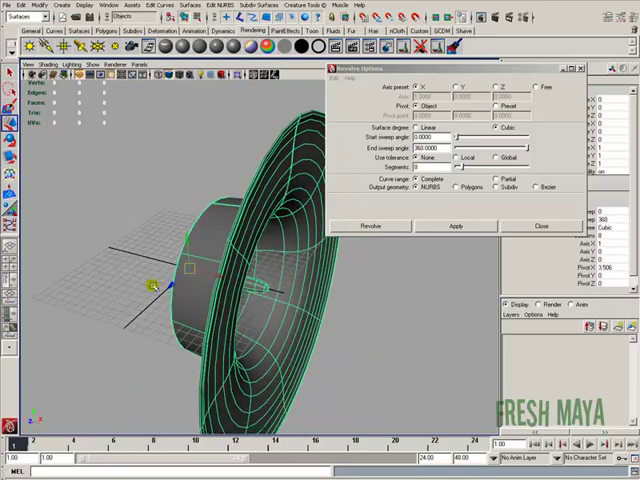
pyautogui.moveTo(152, 286)
pyautogui.keyDown('alt'); pyautogui.mouseDown()
pyautogui.moveTo(267, 306)
pyautogui.moveTo(184, 220)
pyautogui.moveTo(229, 264)
pyautogui.moveTo(201, 298)
pyautogui.moveTo(190, 225)
pyautogui.moveTo(203, 221)
pyautogui.moveTo(221, 246)
pyautogui.moveTo(263, 274)
pyautogui.mouseUp(); pyautogui.keyUp('alt')
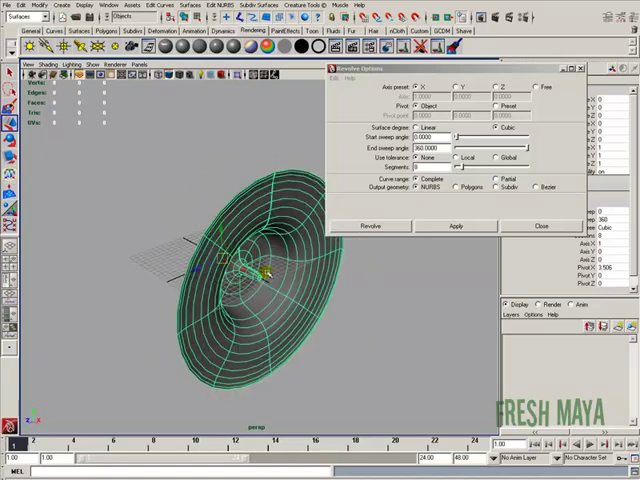
pyautogui.hotkey('ctrl', 'z')
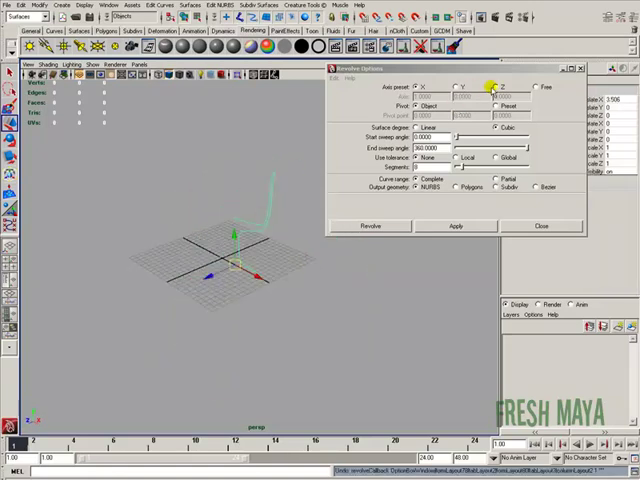
# Step: Try a Z-axis revolve, undo it, and raise the start sweep angle to about 179 degrees
pyautogui.click(494, 87)
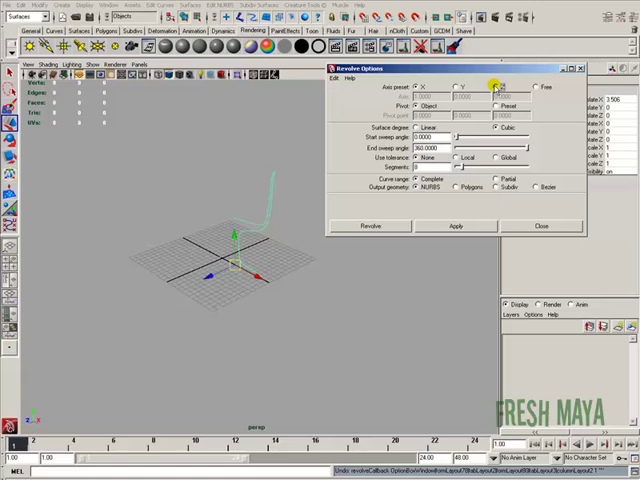
pyautogui.click(440, 228)
pyautogui.moveTo(245, 272)
pyautogui.keyDown('alt'); pyautogui.mouseDown()
pyautogui.moveTo(197, 269)
pyautogui.moveTo(296, 276)
pyautogui.moveTo(246, 229)
pyautogui.moveTo(197, 271)
pyautogui.moveTo(211, 293)
pyautogui.mouseUp(); pyautogui.keyUp('alt')
pyautogui.press('Delete')
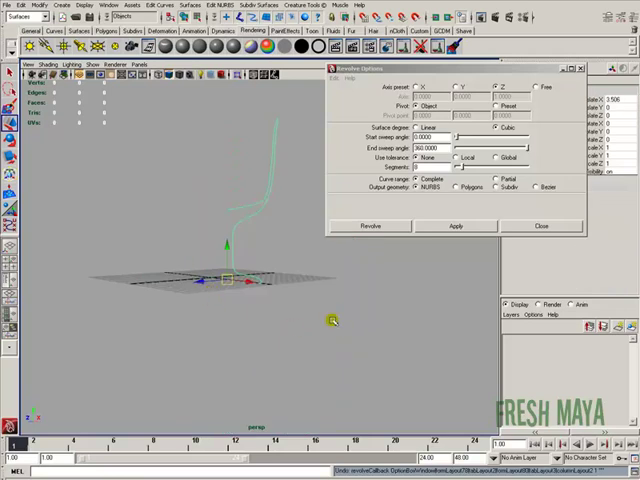
pyautogui.moveTo(331, 320)
pyautogui.keyDown('alt'); pyautogui.mouseDown()
pyautogui.moveTo(214, 279)
pyautogui.moveTo(291, 263)
pyautogui.mouseUp(); pyautogui.keyUp('alt')
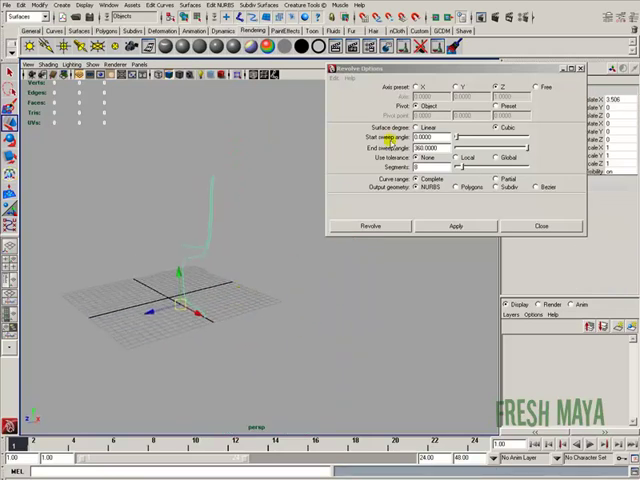
pyautogui.moveTo(457, 137); pyautogui.dragTo(494, 139)
# Step: Revolve the curve around X with a start sweep angle of 178.722
pyautogui.click(418, 87)
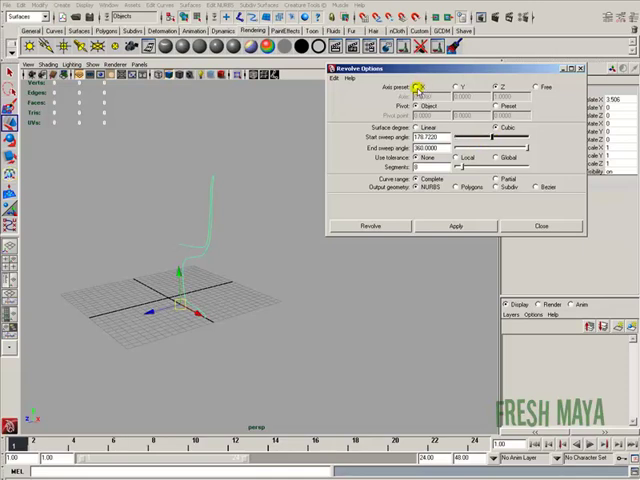
pyautogui.click(450, 226)
pyautogui.keyDown('alt'); pyautogui.moveTo(300, 280); pyautogui.dragTo(140, 300, button='right'); pyautogui.keyUp('alt')
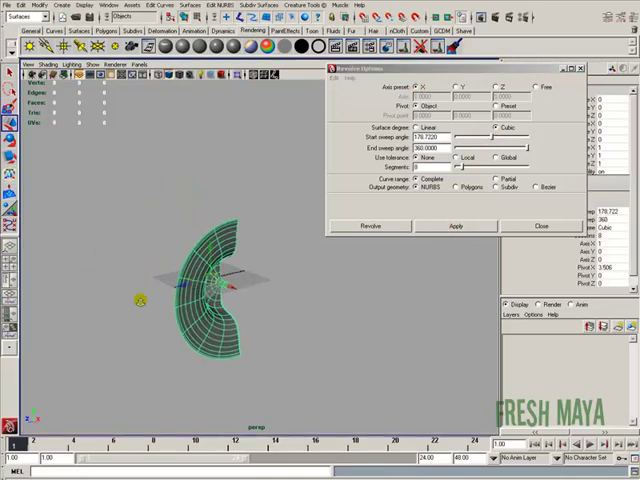
pyautogui.keyDown('alt'); pyautogui.moveTo(140, 300); pyautogui.dragTo(147, 259); pyautogui.keyUp('alt')
pyautogui.keyDown('alt'); pyautogui.moveTo(147, 259); pyautogui.dragTo(277, 284, button='right'); pyautogui.keyUp('alt')
# Step: Orbit the half-revolved surface to inspect its side profile and curved inside
pyautogui.moveTo(277, 284)
pyautogui.keyDown('alt'); pyautogui.mouseDown()
pyautogui.moveTo(284, 269)
pyautogui.moveTo(209, 326)
pyautogui.mouseUp(); pyautogui.keyUp('alt')
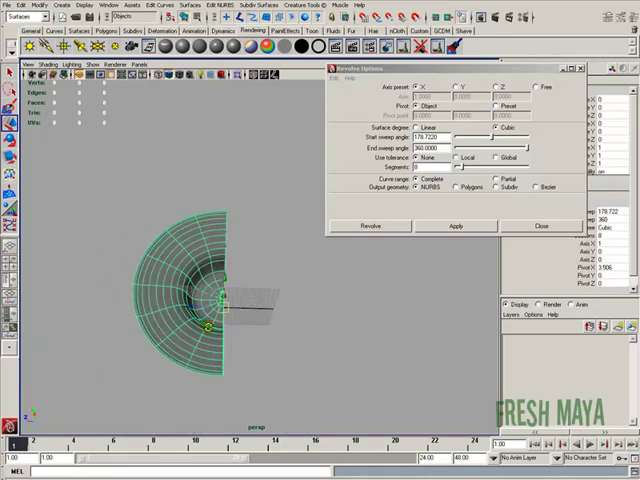
pyautogui.keyDown('alt'); pyautogui.moveTo(221, 250); pyautogui.dragTo(220, 332, button='middle'); pyautogui.keyUp('alt')
pyautogui.keyDown('alt'); pyautogui.moveTo(220, 332); pyautogui.dragTo(177, 314); pyautogui.keyUp('alt')
pyautogui.keyDown('alt'); pyautogui.moveTo(177, 314); pyautogui.dragTo(419, 211, button='right'); pyautogui.keyUp('alt')
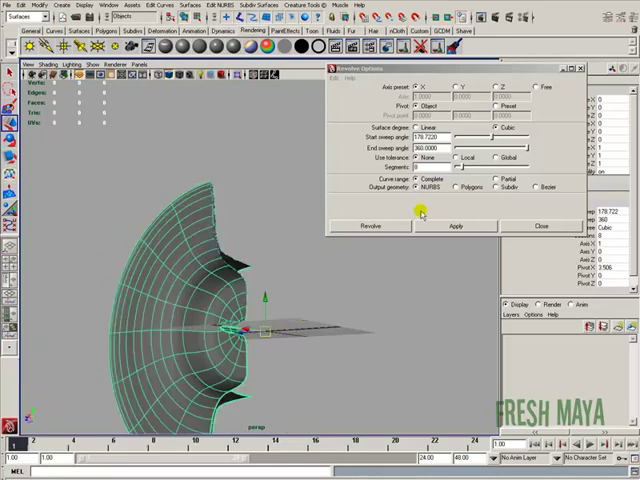
pyautogui.moveTo(221, 246)
pyautogui.keyDown('alt'); pyautogui.mouseDown()
pyautogui.moveTo(181, 271)
pyautogui.moveTo(246, 231)
pyautogui.moveTo(201, 257)
pyautogui.moveTo(261, 296)
pyautogui.moveTo(294, 304)
pyautogui.moveTo(214, 251)
pyautogui.moveTo(216, 303)
pyautogui.moveTo(251, 310)
pyautogui.moveTo(329, 309)
pyautogui.mouseUp(); pyautogui.keyUp('alt')
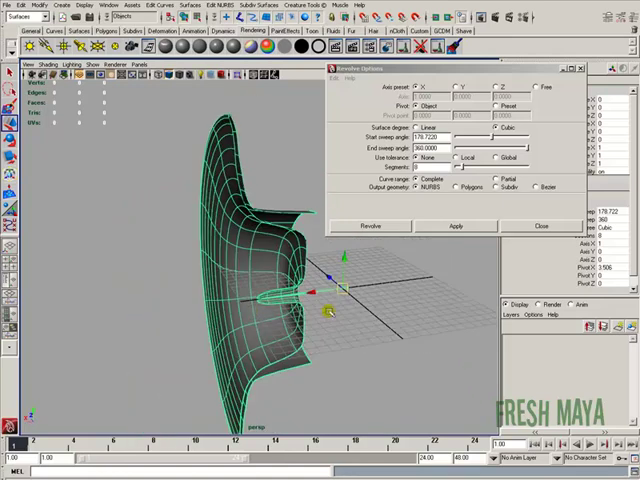
pyautogui.moveTo(374, 286)
pyautogui.keyDown('alt'); pyautogui.mouseDown()
pyautogui.moveTo(254, 254)
pyautogui.moveTo(303, 261)
pyautogui.moveTo(269, 292)
pyautogui.moveTo(254, 279)
pyautogui.moveTo(224, 286)
pyautogui.moveTo(271, 290)
pyautogui.moveTo(224, 262)
pyautogui.mouseUp(); pyautogui.keyUp('alt')
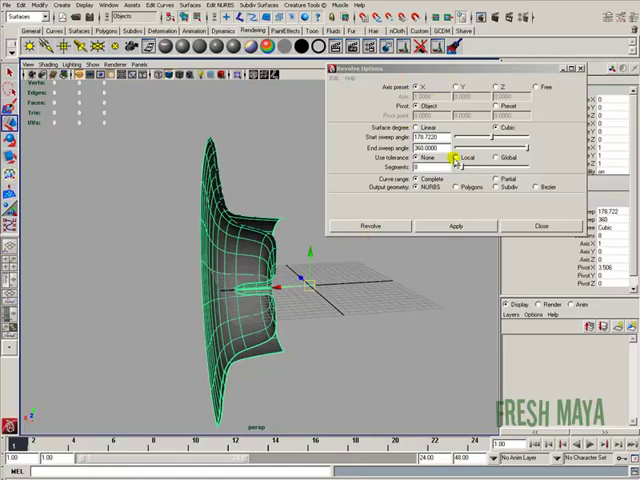
pyautogui.moveTo(287, 231)
pyautogui.keyDown('alt'); pyautogui.mouseDown()
pyautogui.moveTo(313, 267)
pyautogui.moveTo(220, 256)
pyautogui.mouseUp(); pyautogui.keyUp('alt')
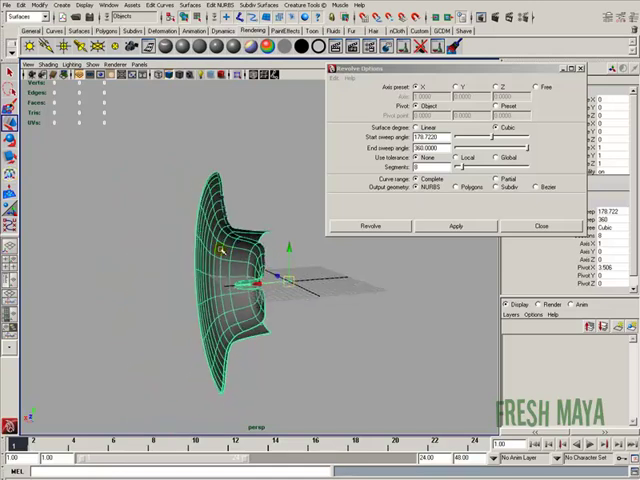